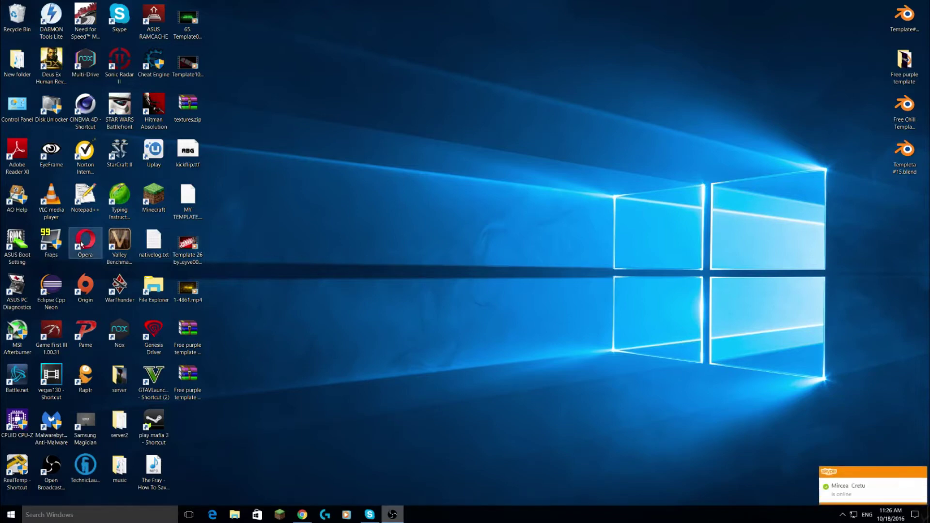
Launch Opera maximized and load the MEGA link for the Free purple template folder.
double_click(83, 246)
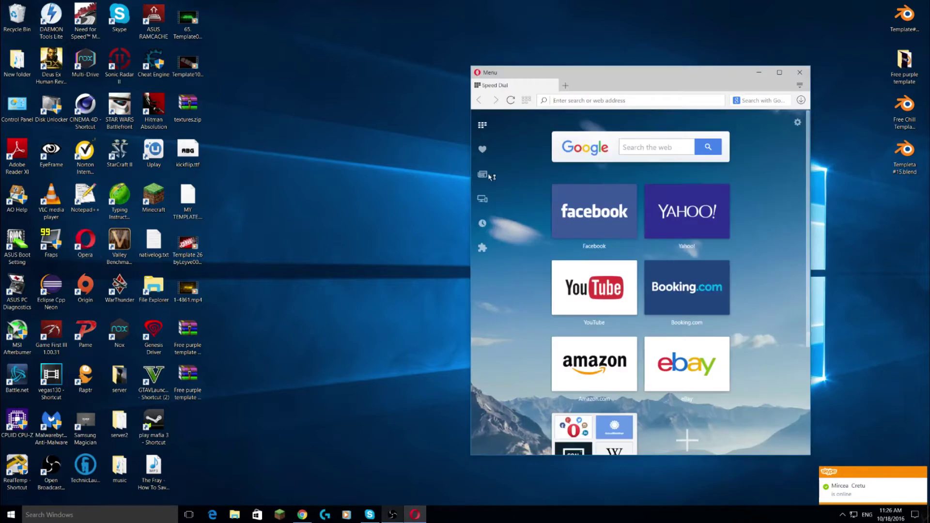
click(777, 72)
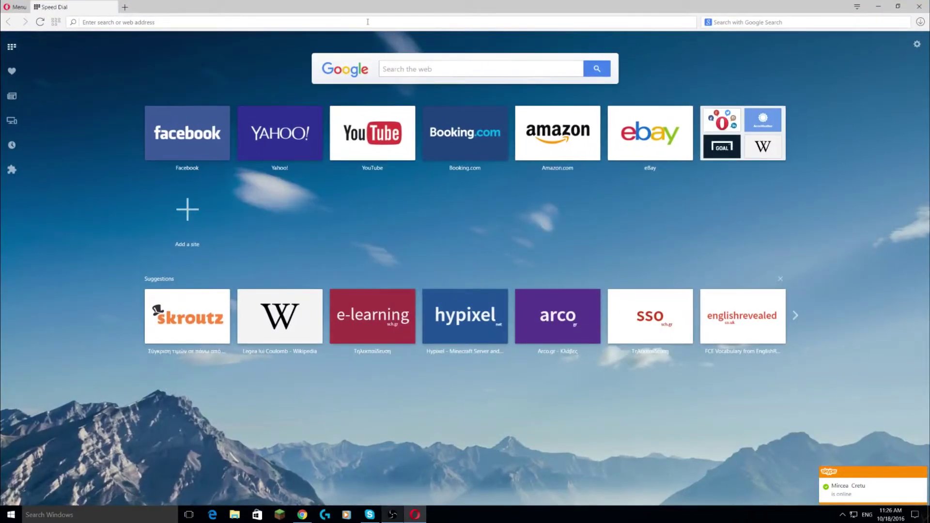
key(ctrl+v)
key(Return)
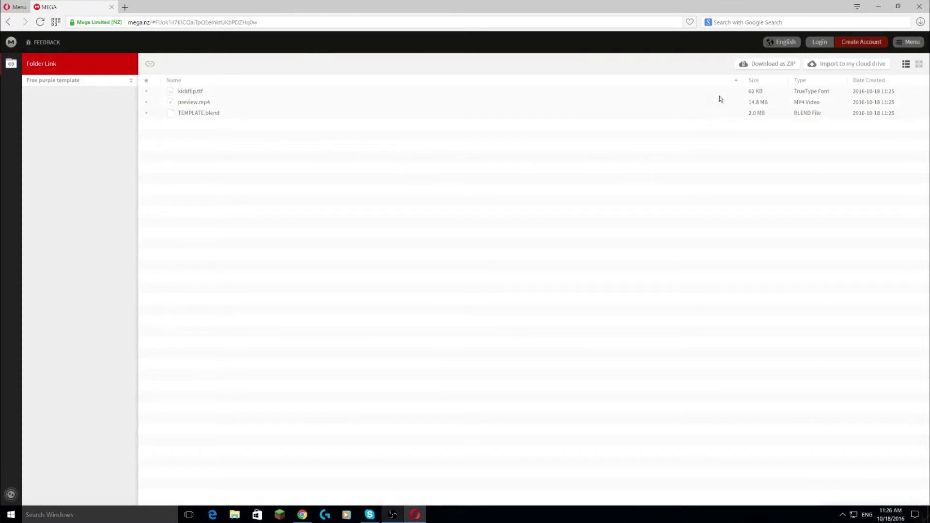
Download the whole template folder as a ZIP and follow it in the transfers list.
click(749, 65)
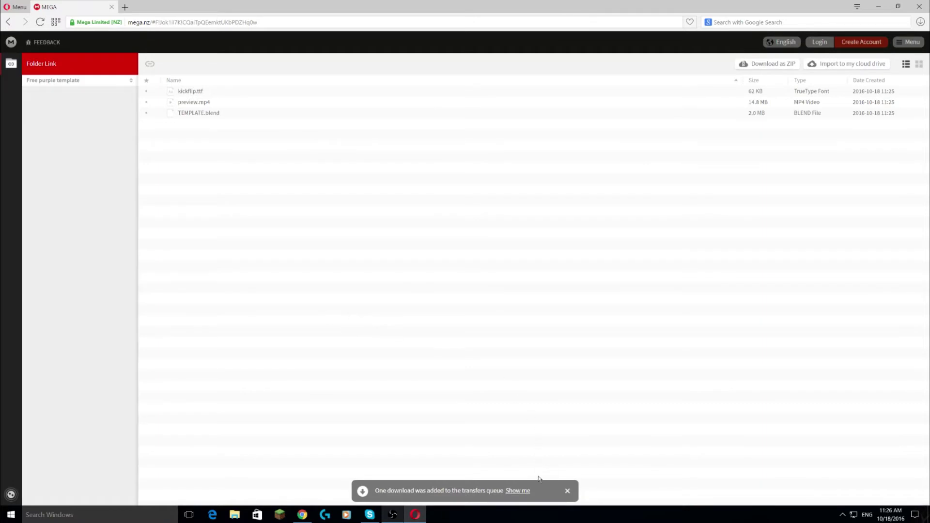
click(568, 491)
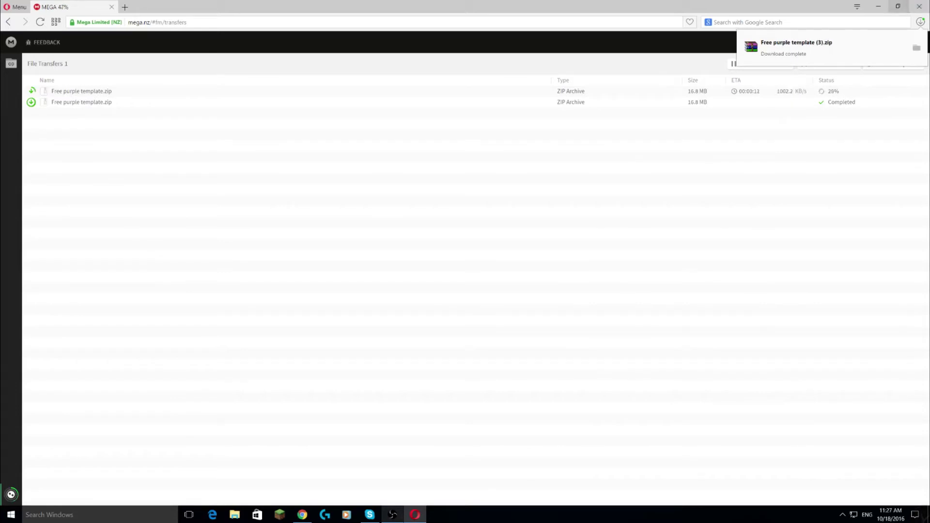
Move the downloaded template zip onto the desktop and open it in WinRAR.
click(897, 6)
click(801, 100)
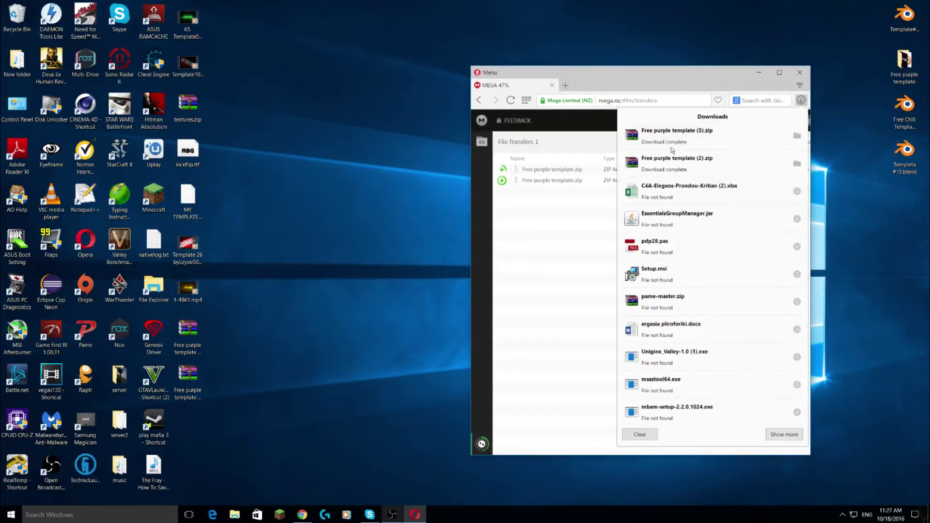
drag(672, 149, 359, 164)
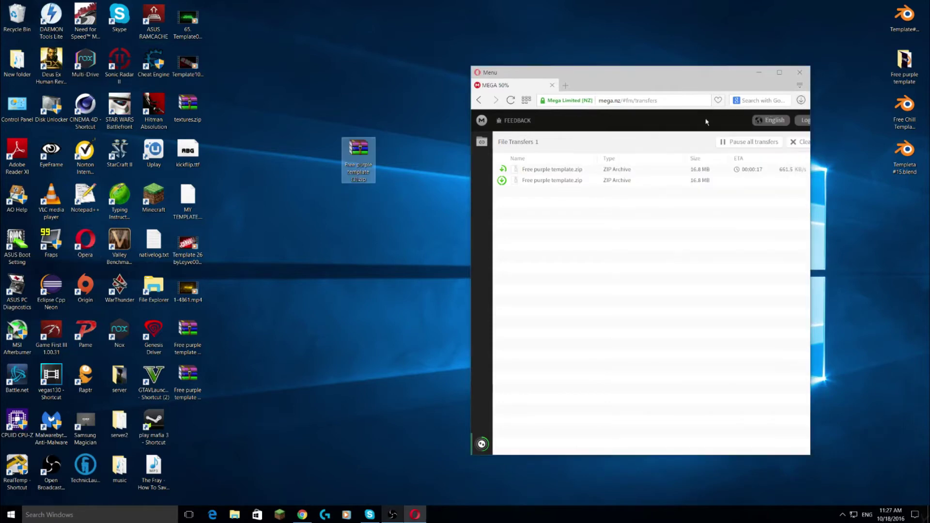
click(758, 72)
right_click(357, 163)
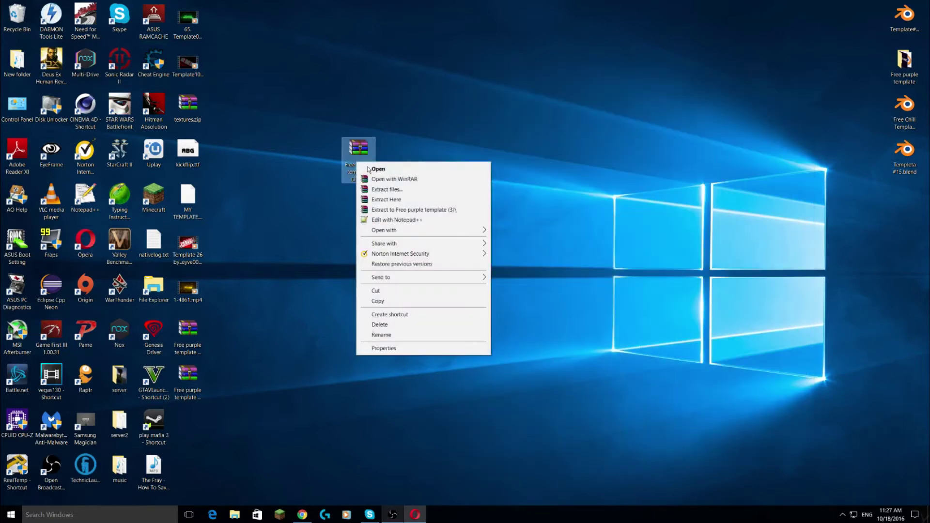
click(403, 201)
Rename the archive's template folder to 'test' and extract it onto the desktop.
double_click(357, 156)
click(554, 145)
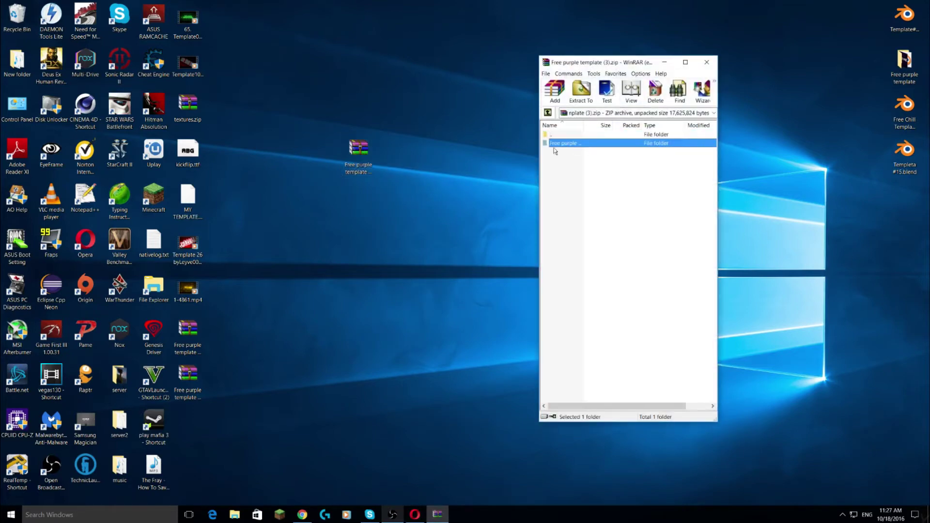
key(Escape)
click(578, 146)
text(test)
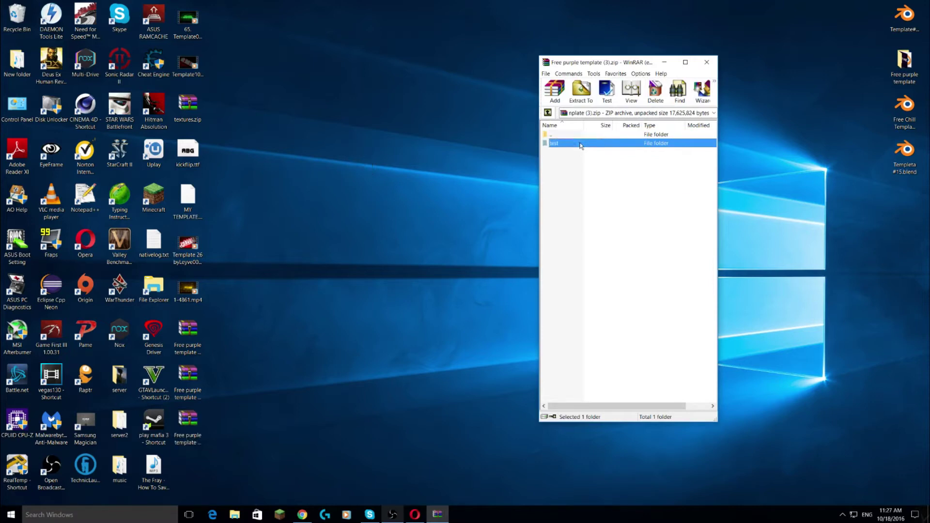
key(Return)
drag(554, 144, 256, 196)
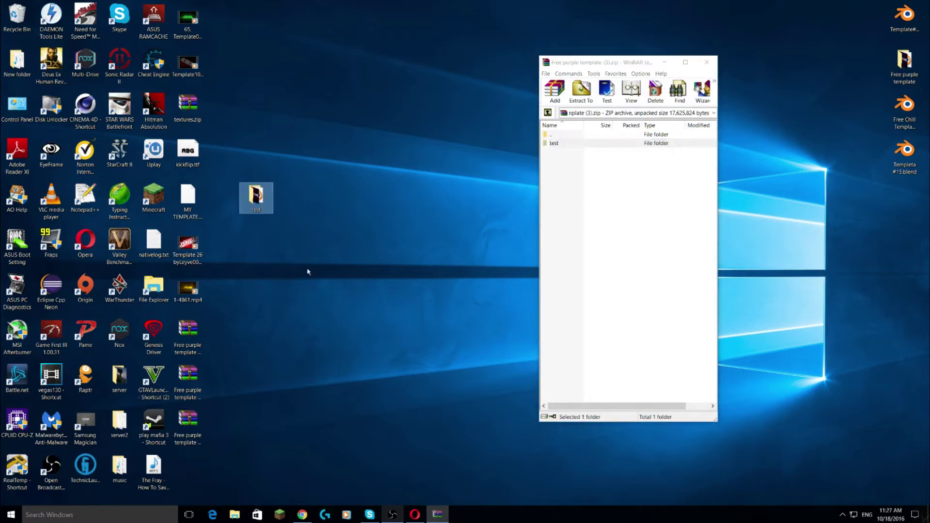
Close WinRAR, open the desktop test folder and select kickflip.ttf.
click(707, 62)
double_click(256, 197)
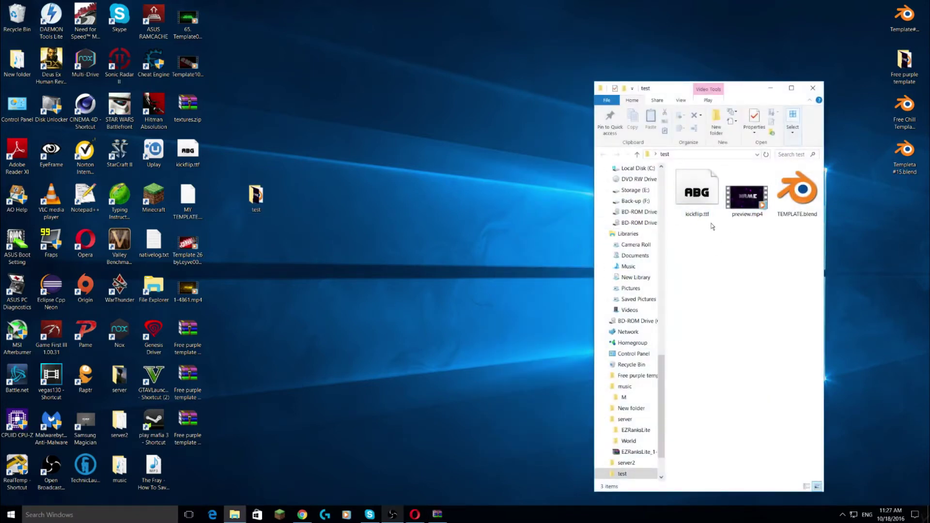
click(700, 199)
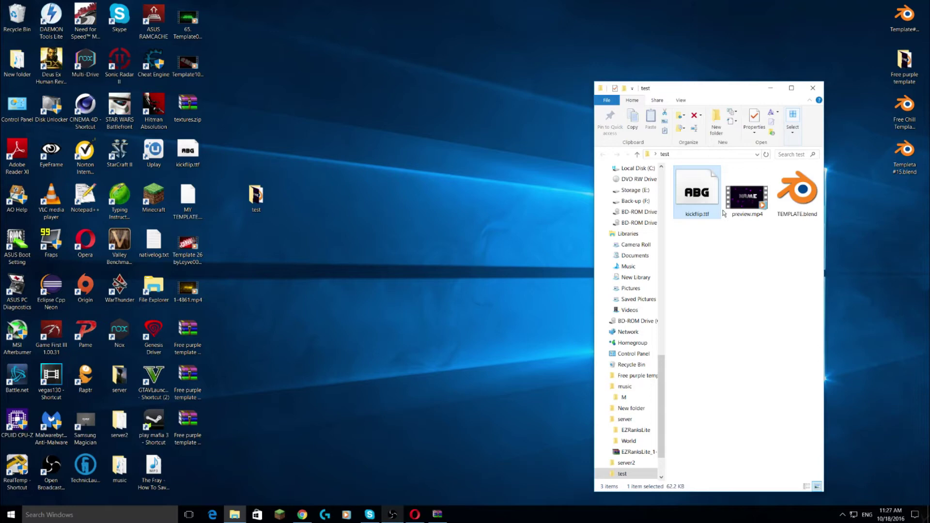
mouse_move(747, 198)
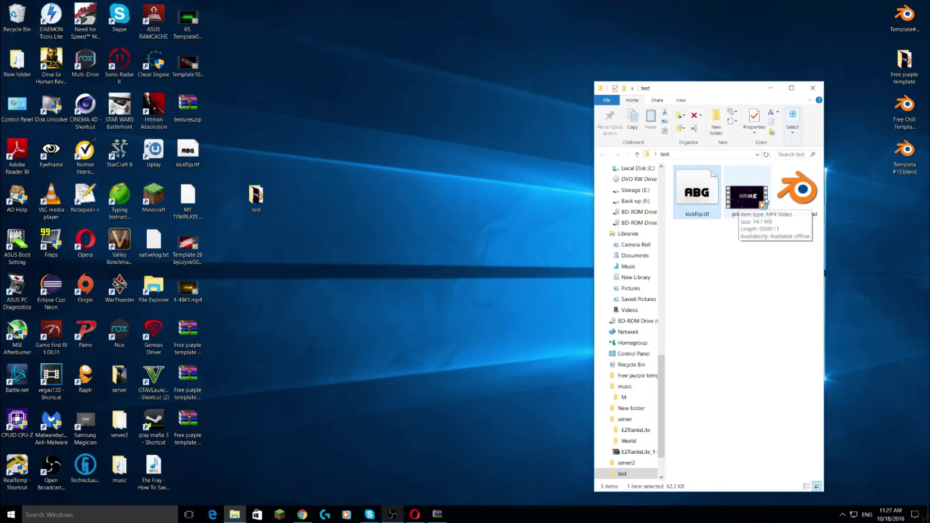
Open TEMPLATE.blend in Blender and replace the NAME title text with CRIGON.
double_click(793, 198)
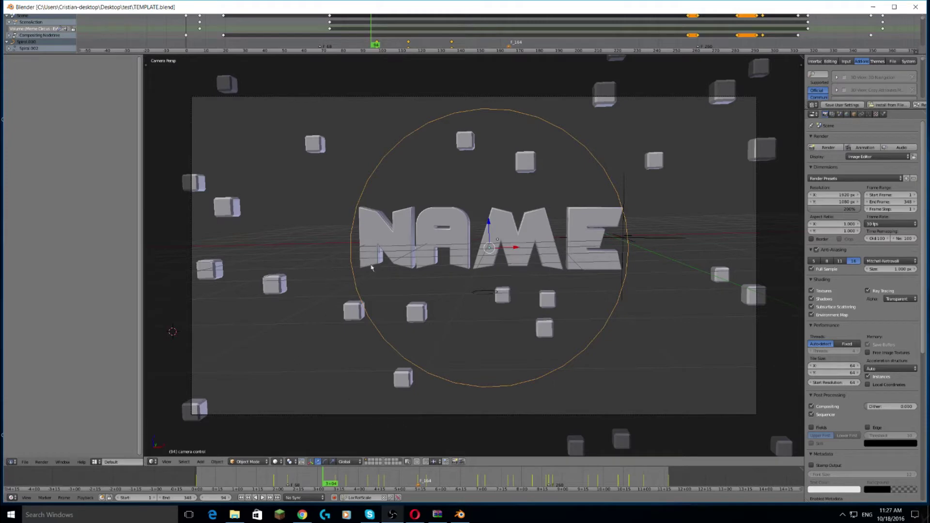
right_click(394, 227)
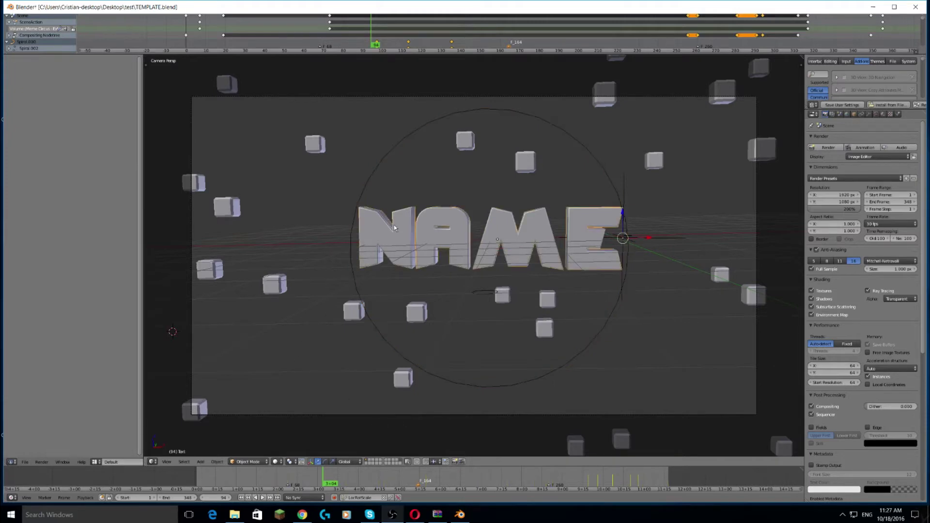
key(Tab)
key(BackSpace)
key(BackSpace)
key(BackSpace)
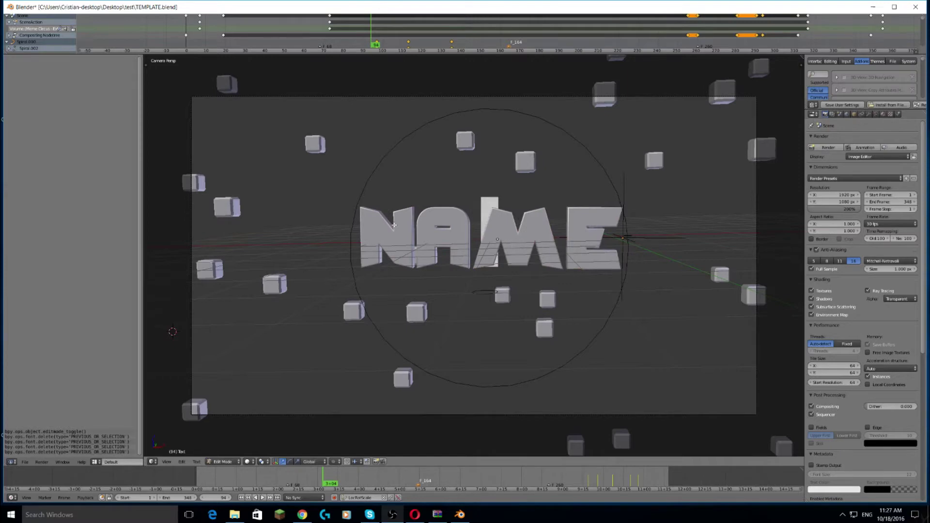
text(crison)
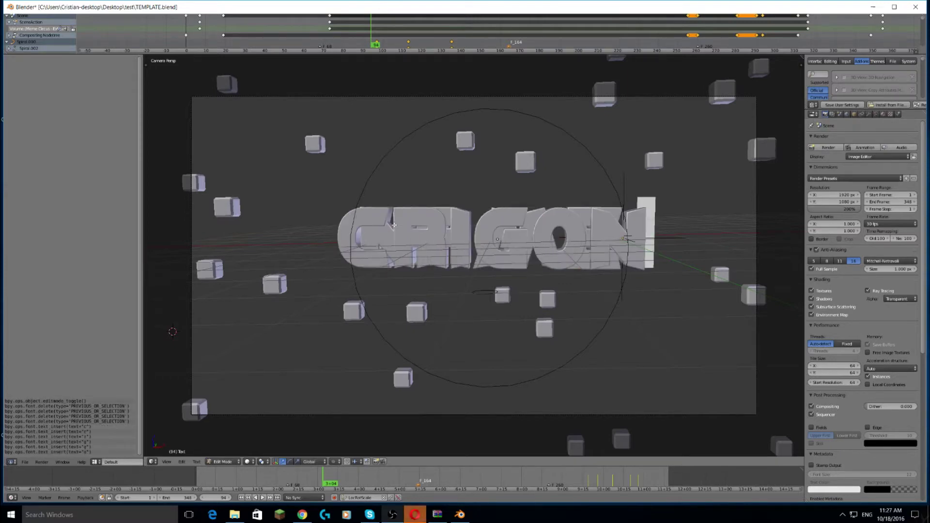
key(Return)
Fix the stray line break and misspelled letter in the CRIGON title.
key(BackSpace)
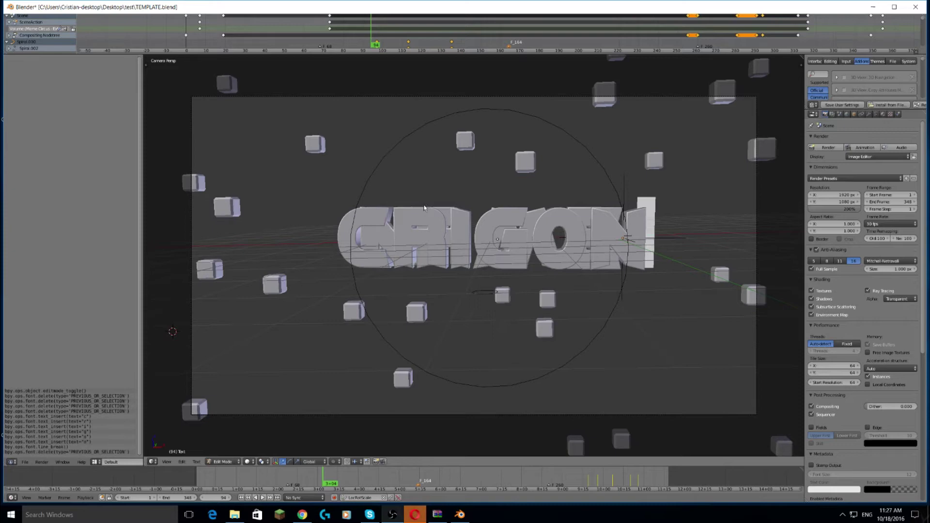
key(Tab)
key(Tab)
key(Left)
key(Left)
key(BackSpace)
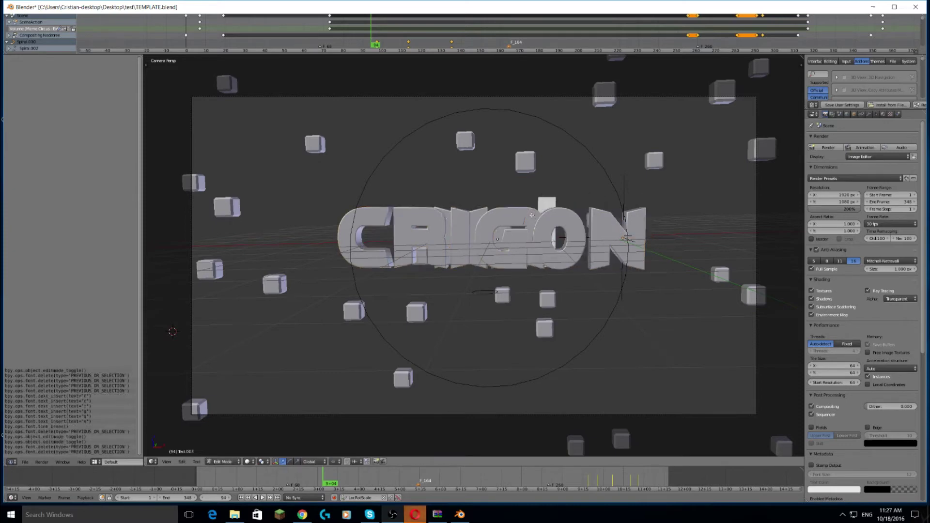
text(g)
key(Right)
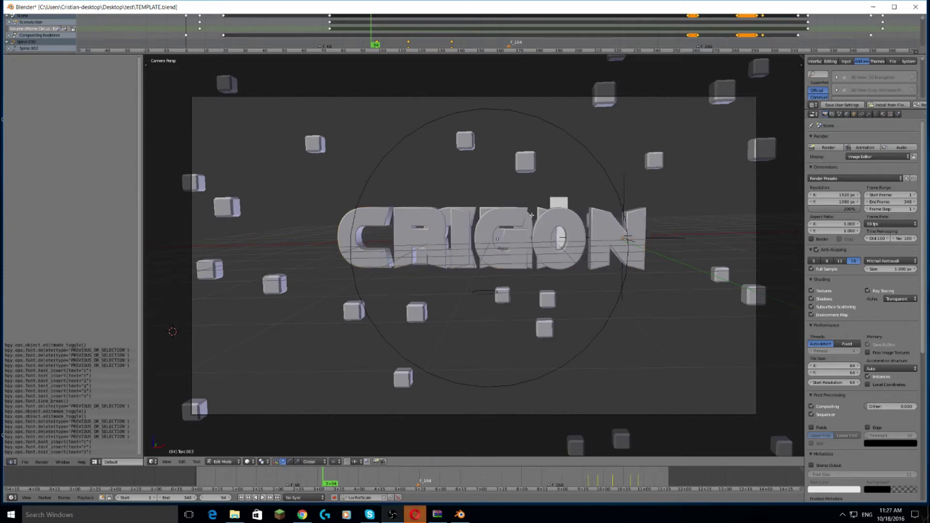
key(Right)
key(Right)
Exit text editing, collapse Metadata, and set the render output folder to Desktop.
key(Tab)
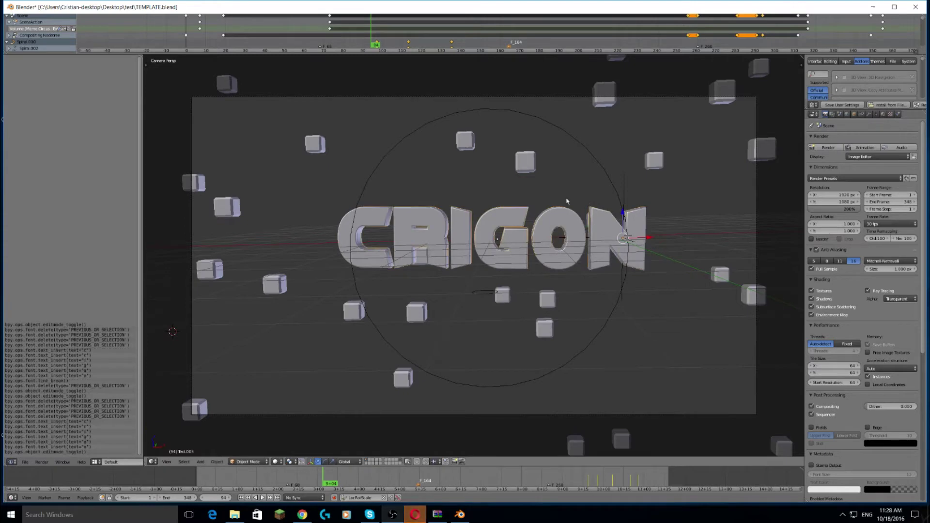
scroll(655, 214, down, 1)
scroll(614, 227, up, 1)
click(814, 167)
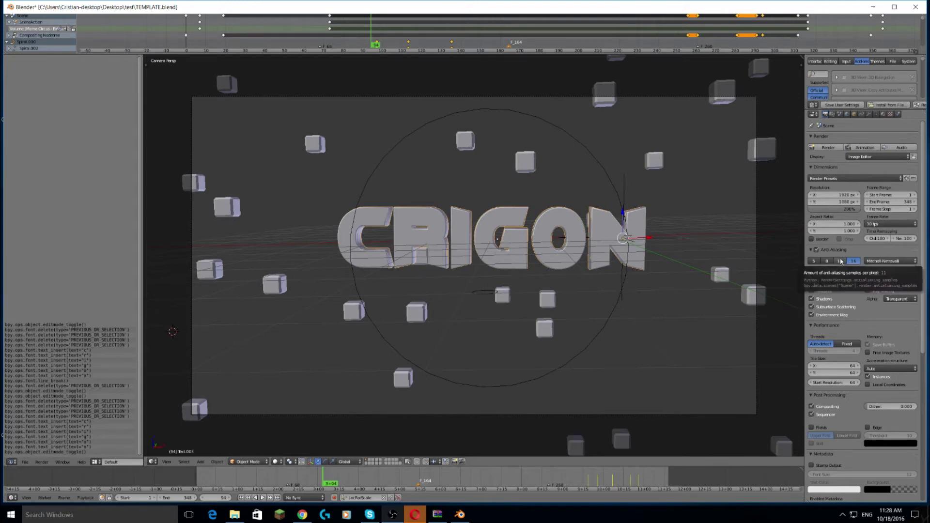
scroll(841, 261, down, 2)
scroll(842, 261, down, 2)
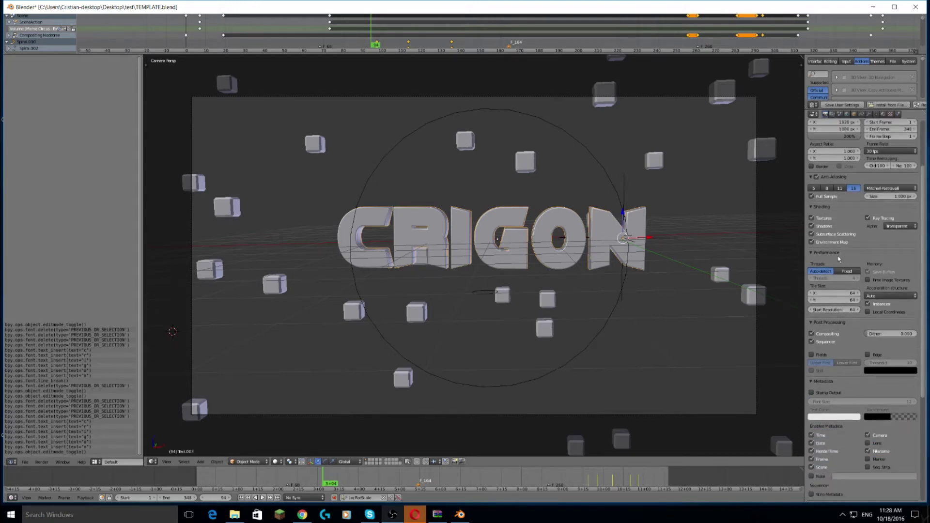
scroll(839, 259, down, 1)
scroll(845, 260, down, 2)
scroll(838, 256, down, 2)
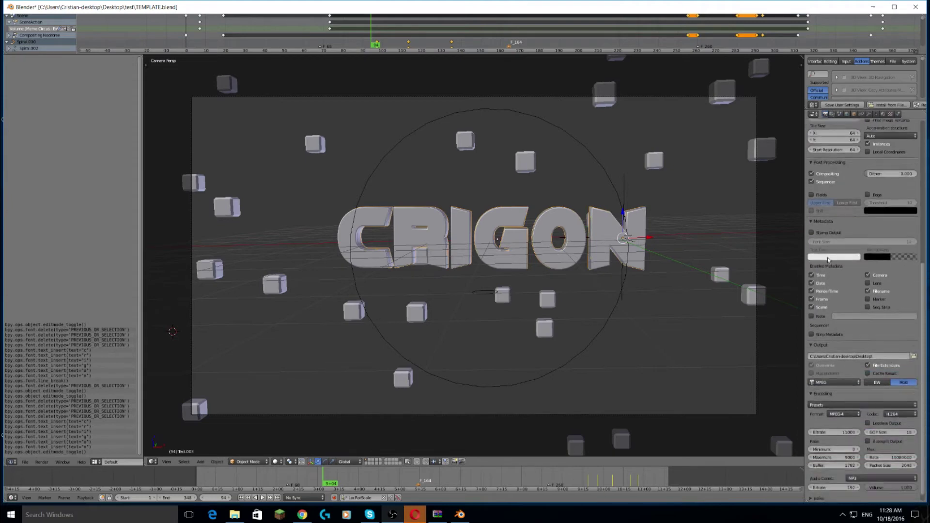
scroll(835, 262, down, 1)
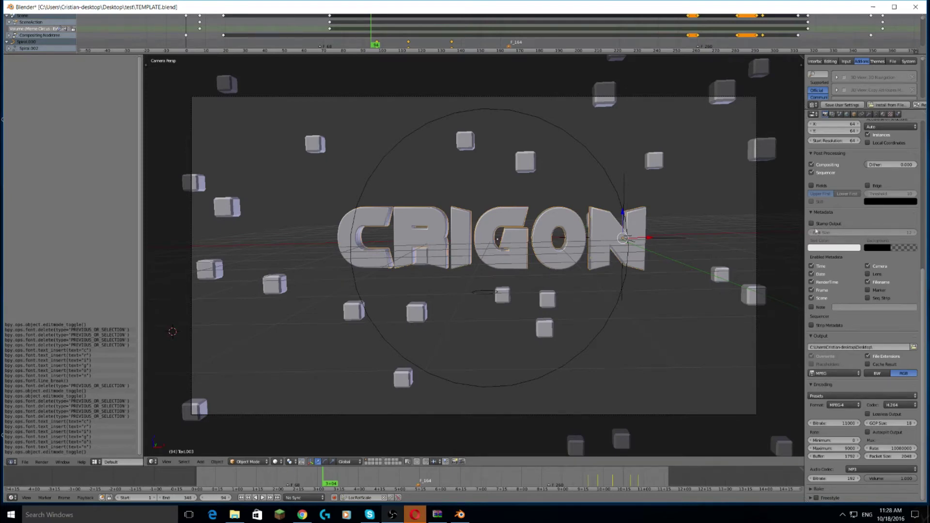
click(811, 212)
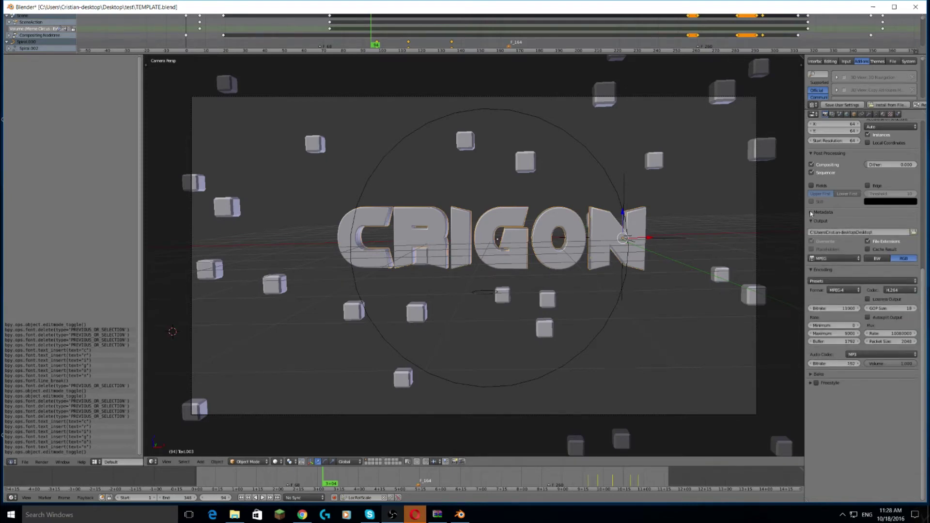
click(914, 231)
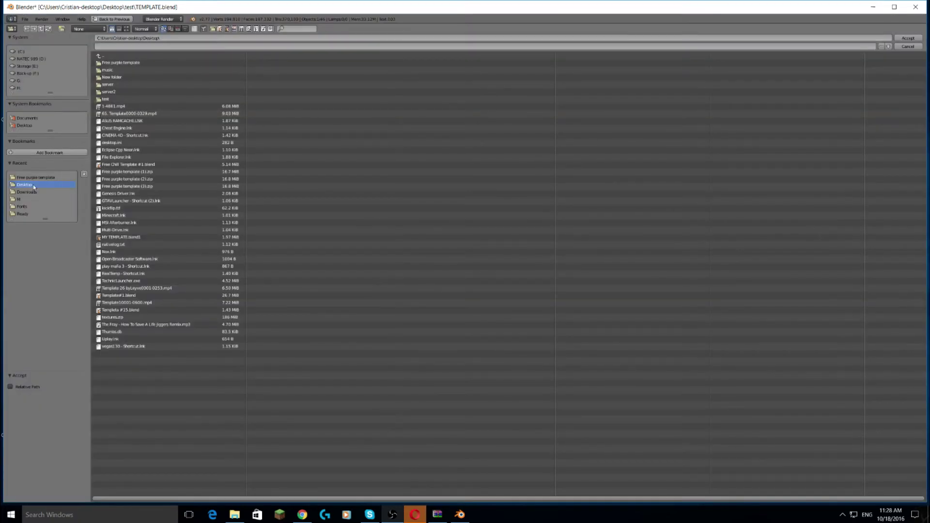
click(907, 37)
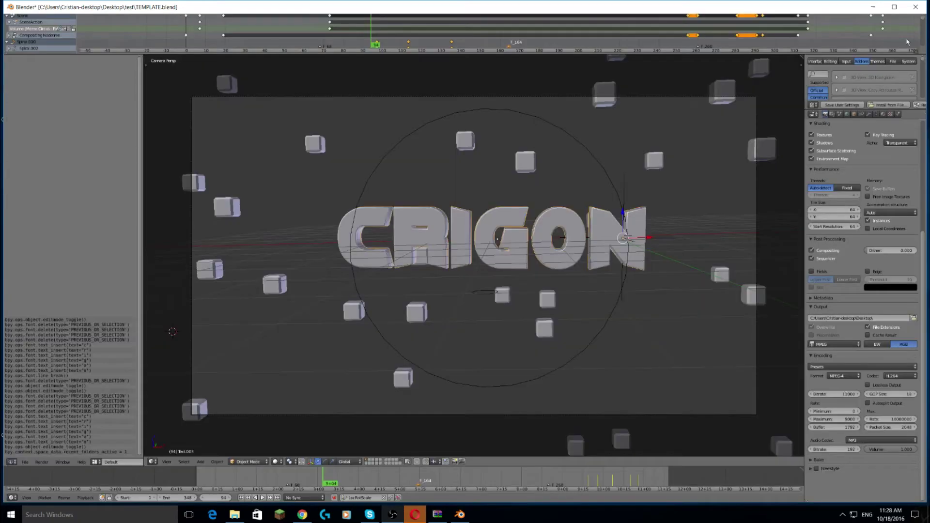
Set the output file format to MPEG, keeping the MPEG-4 container with H.264.
click(835, 345)
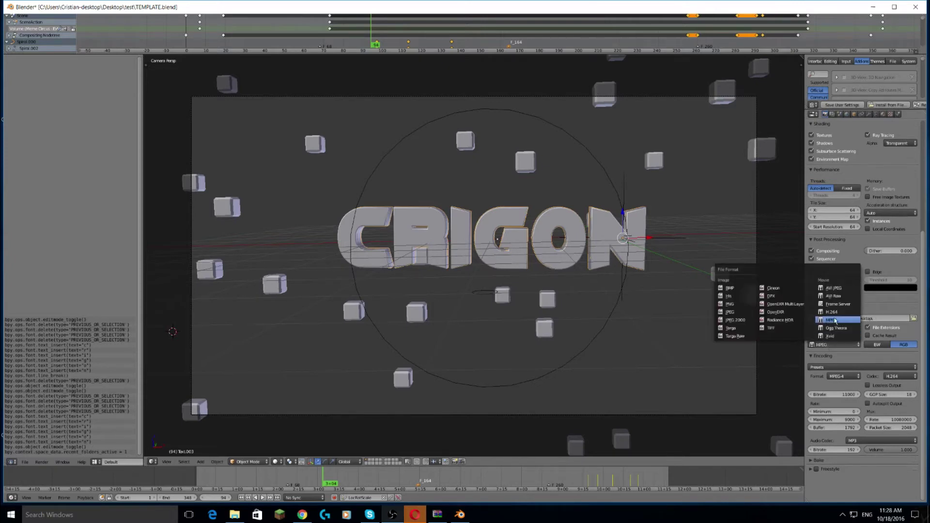
click(834, 319)
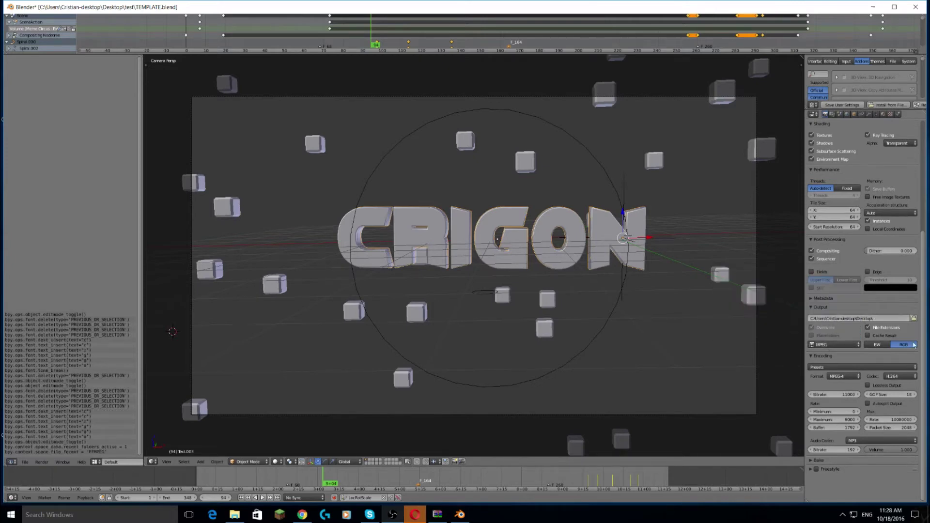
click(837, 376)
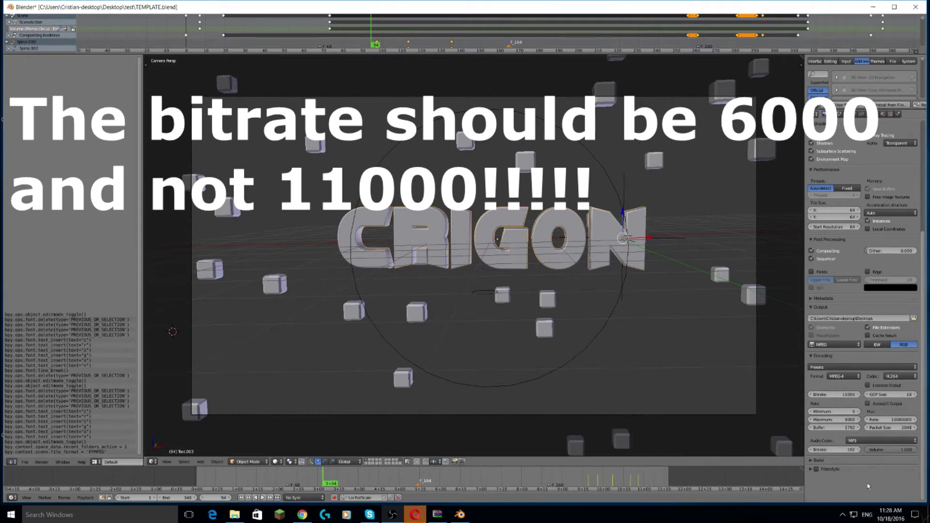
scroll(868, 485, up, 2)
scroll(867, 435, up, 2)
scroll(879, 363, up, 2)
scroll(899, 259, up, 2)
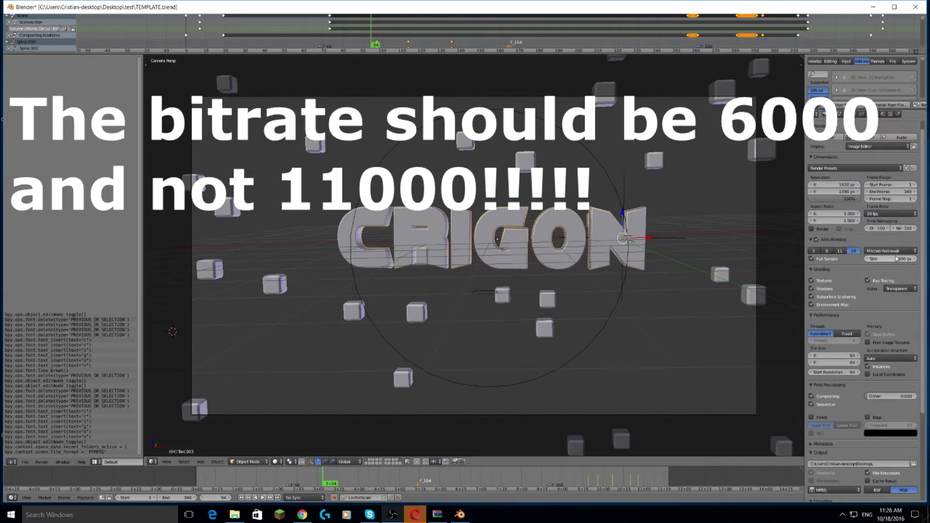
scroll(898, 259, up, 1)
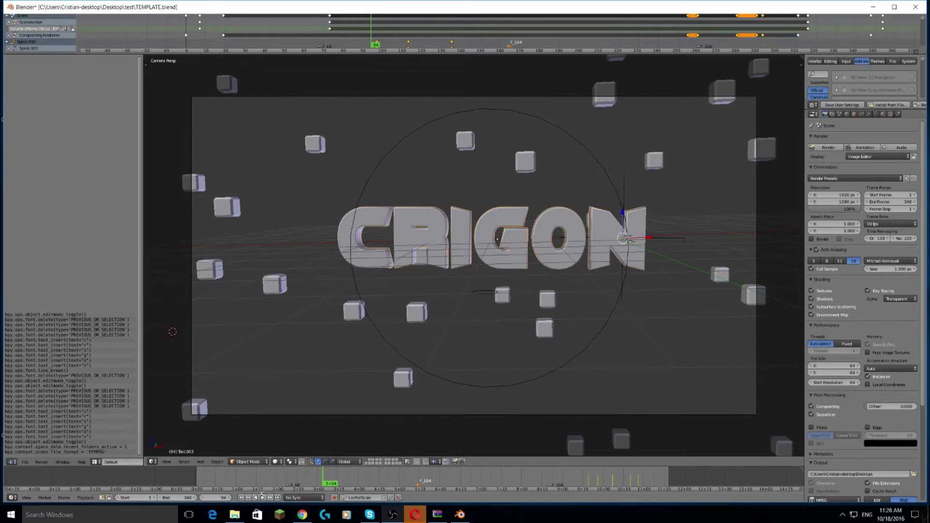
Play back the CRIGON intro animation and stop it around frame 236.
click(262, 498)
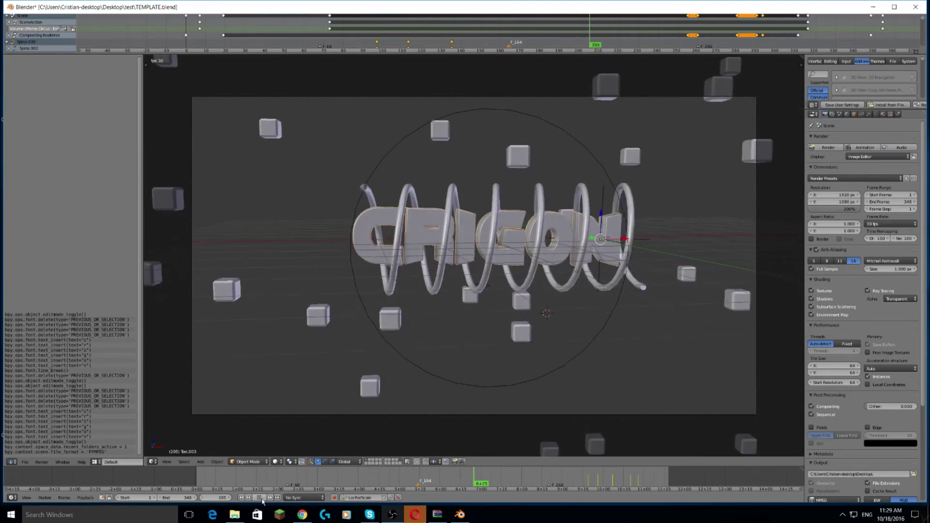
click(263, 498)
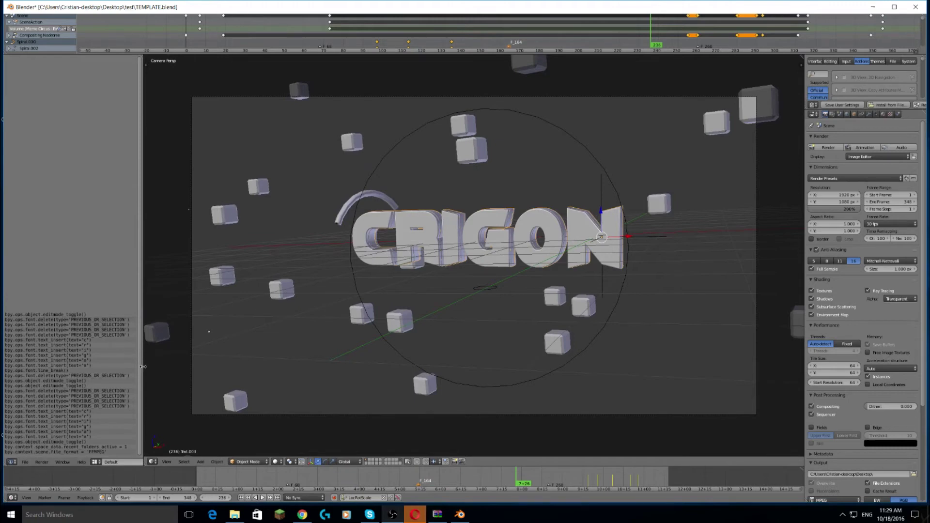
Render the full CRIGON intro animation from the Render menu.
click(42, 464)
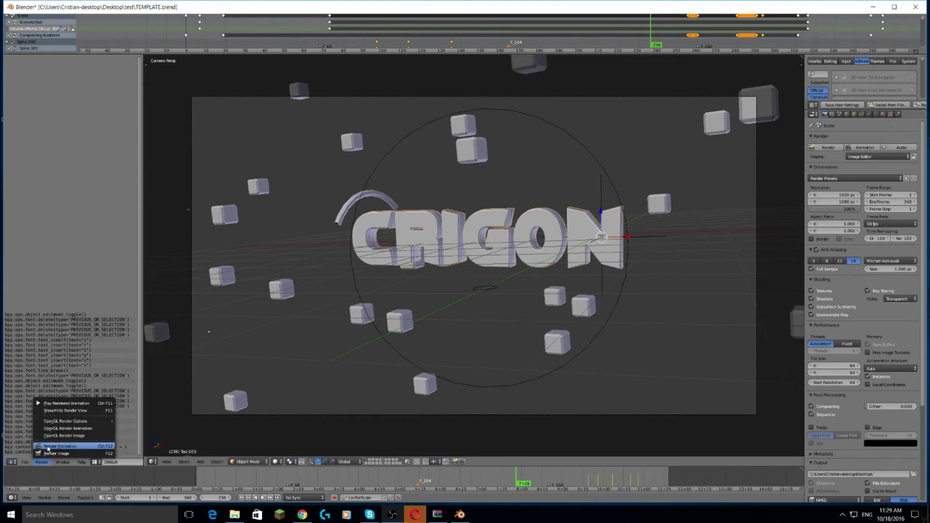
click(54, 446)
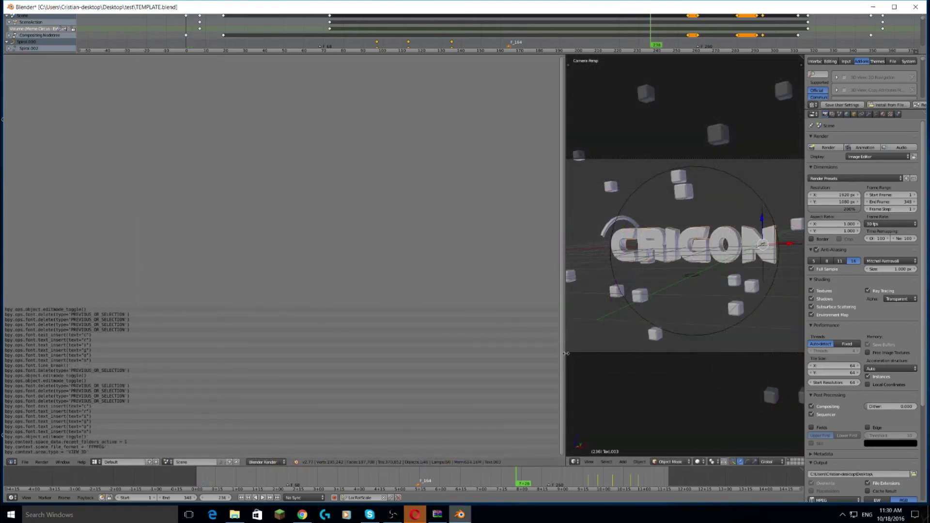
Widen the 3D view over the console and select the CRIGON text object.
drag(564, 358, 72, 351)
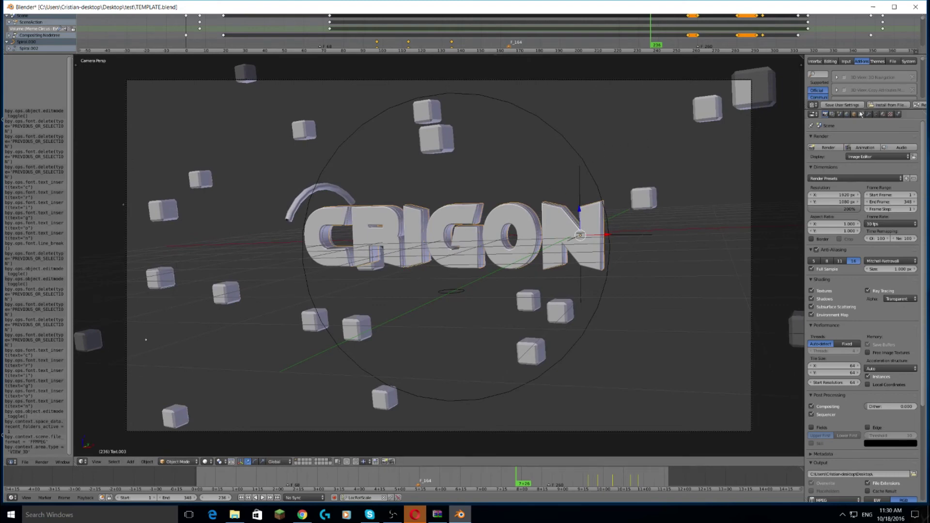
right_click(502, 226)
key(g)
key(Escape)
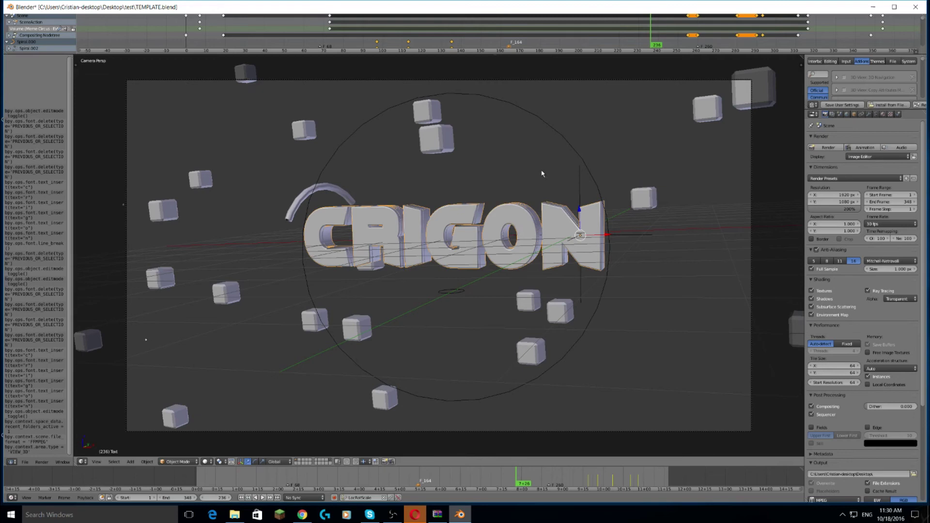
middle_drag(540, 173, 511, 207)
scroll(511, 207, up, 4)
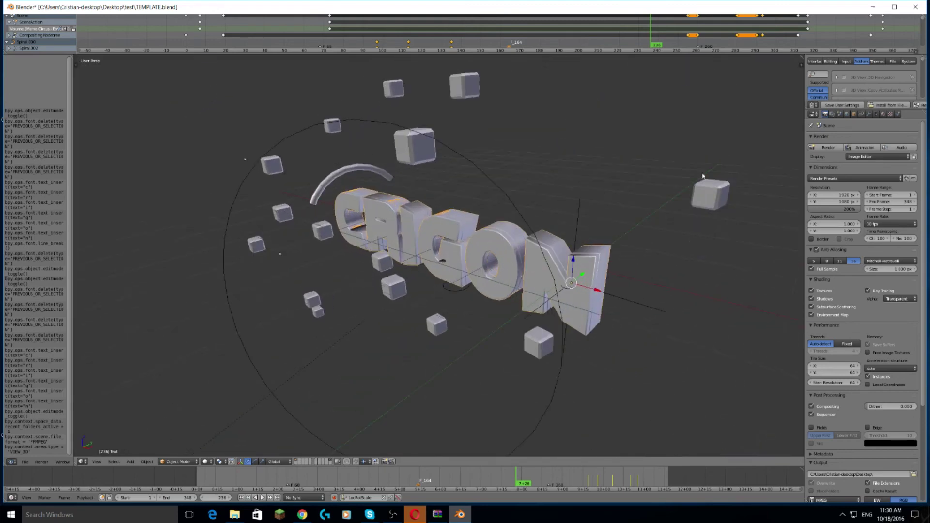
Load ERASDEMI.TTF from the Windows Fonts folder as the title's regular font.
click(876, 114)
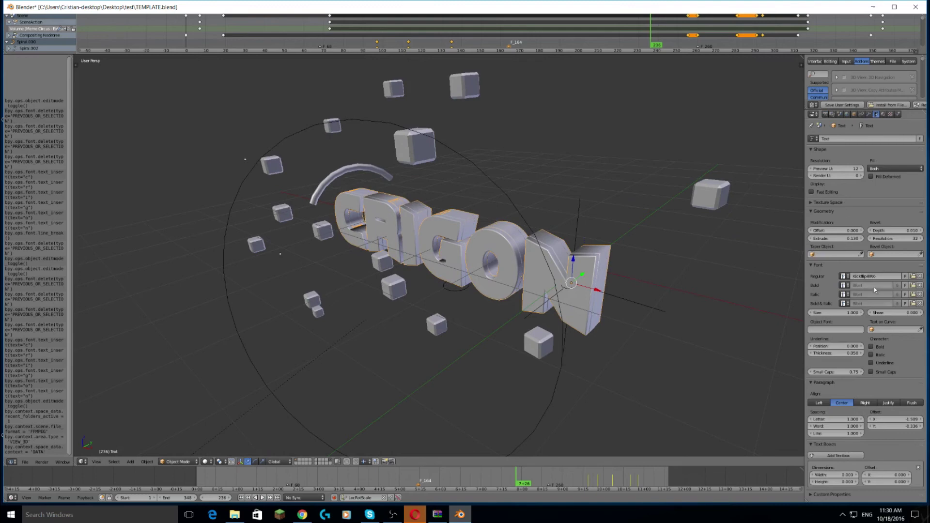
click(913, 276)
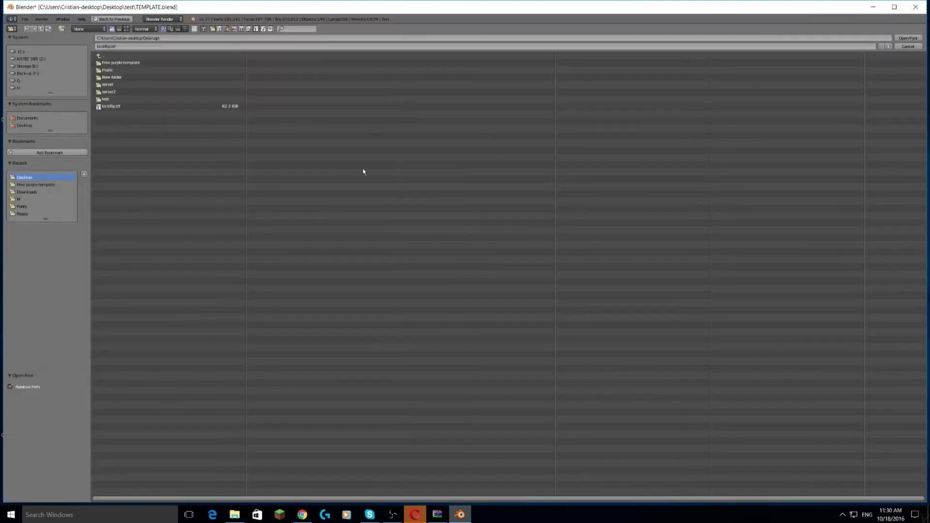
click(30, 191)
click(16, 206)
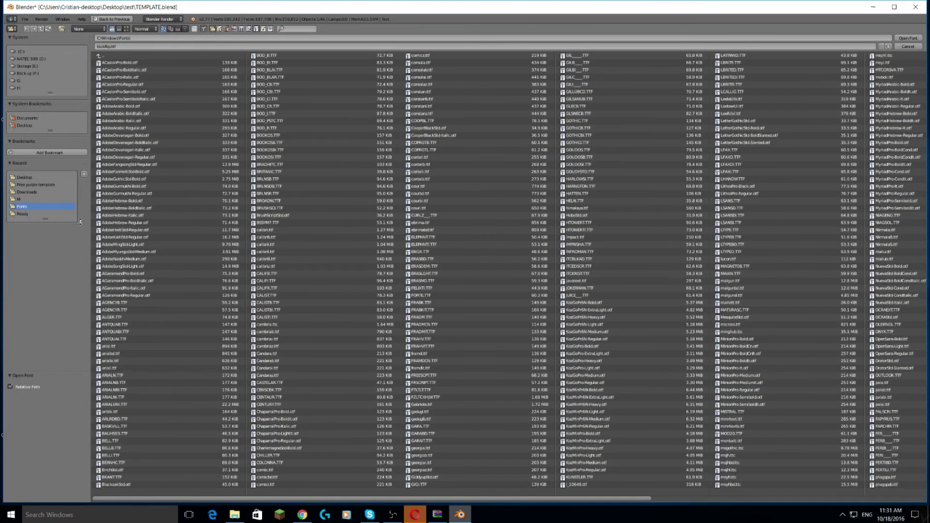
click(422, 266)
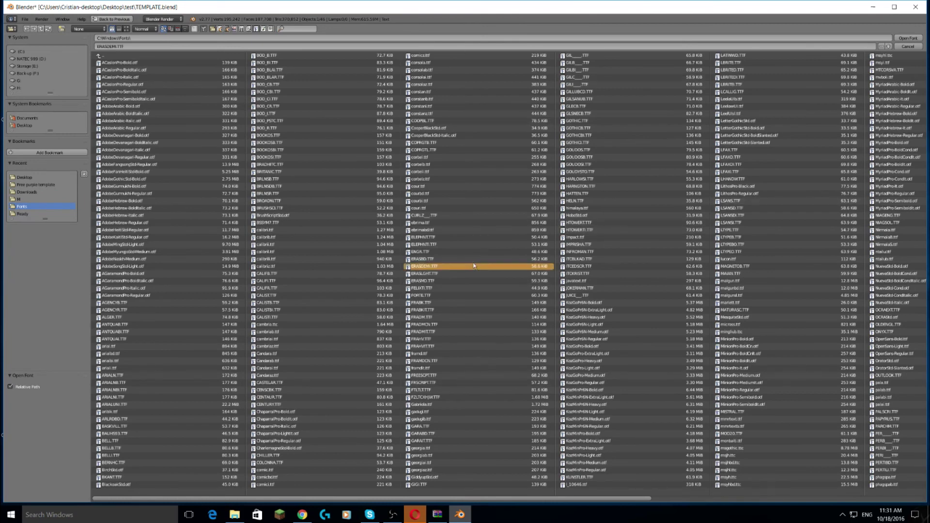
click(908, 38)
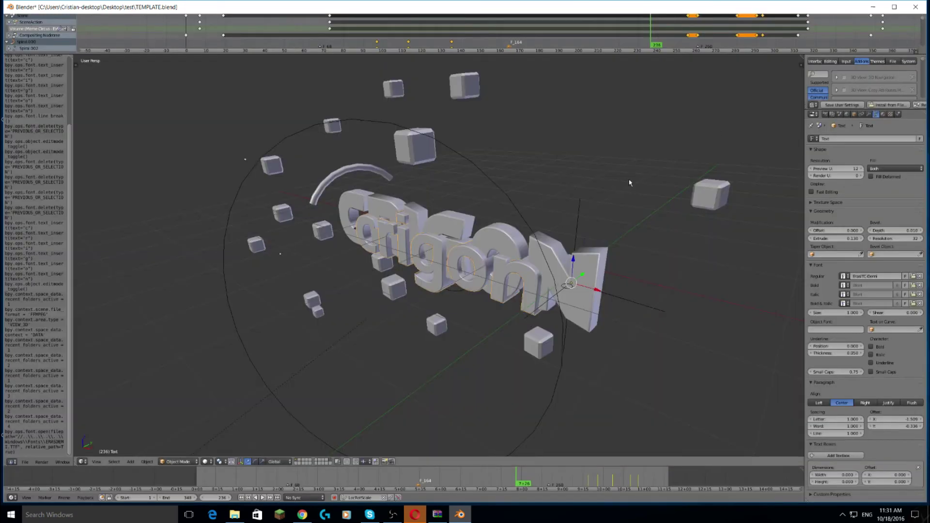
From a near-front view, enter Edit Mode on the title text and delete its old letters.
middle_drag(630, 183, 664, 187)
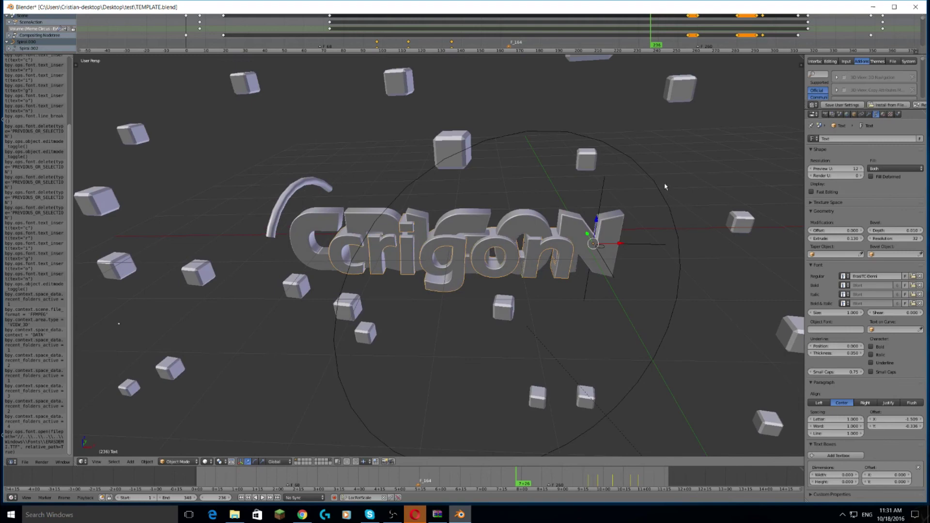
key(Tab)
key(BackSpace)
key(BackSpace)
key(BackSpace)
key(BackSpace)
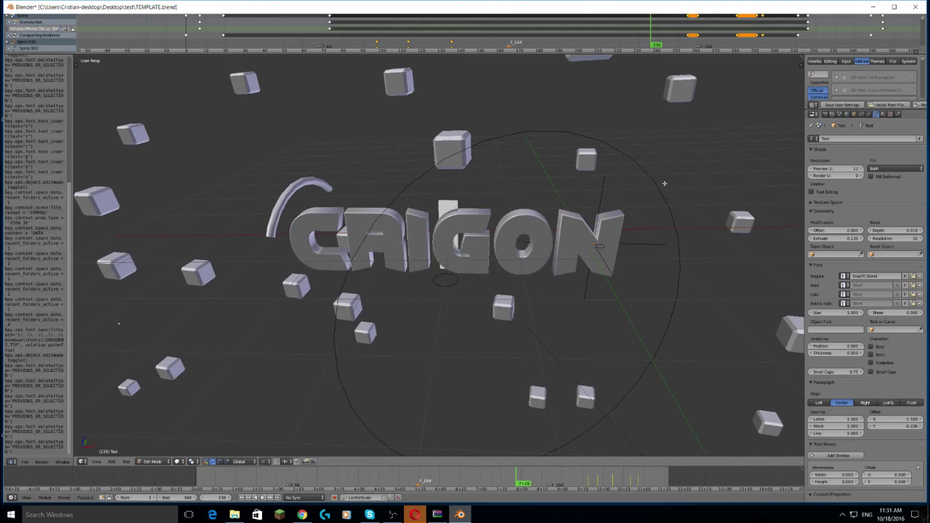